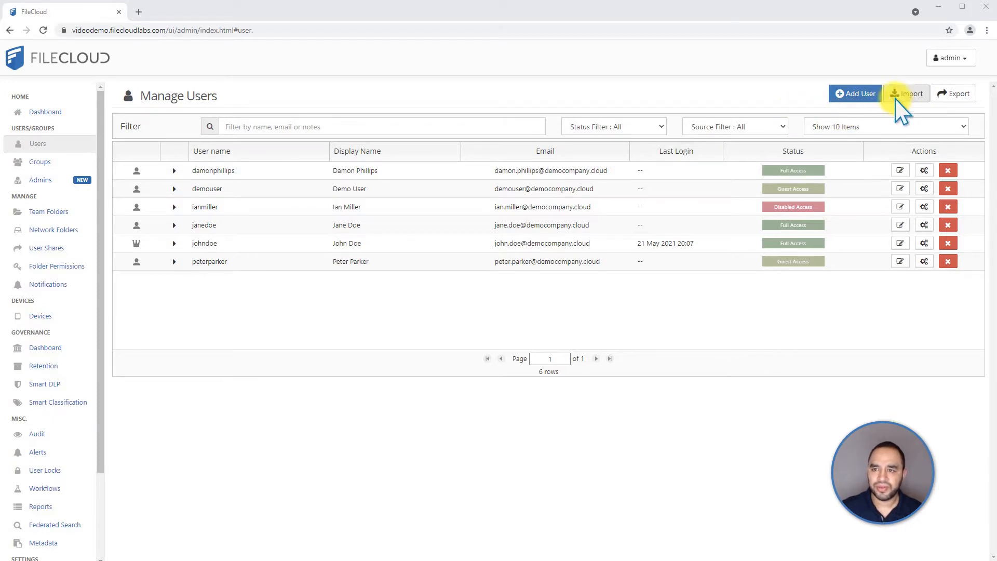
Step: Open the user import options and compare import_FC_users.csv in Notepad with the required CSV format, closing the file when done
click(906, 95)
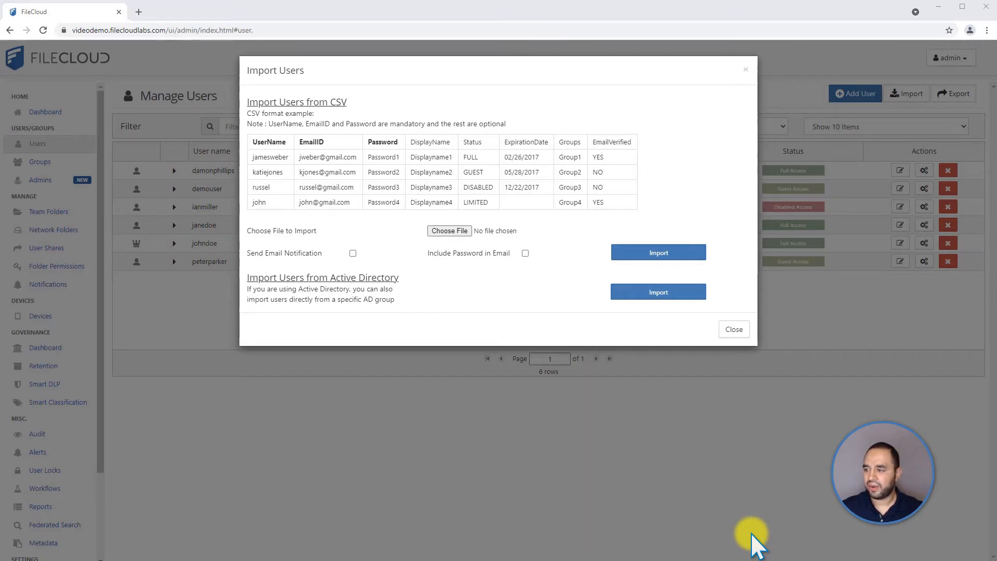
key(alt+Tab)
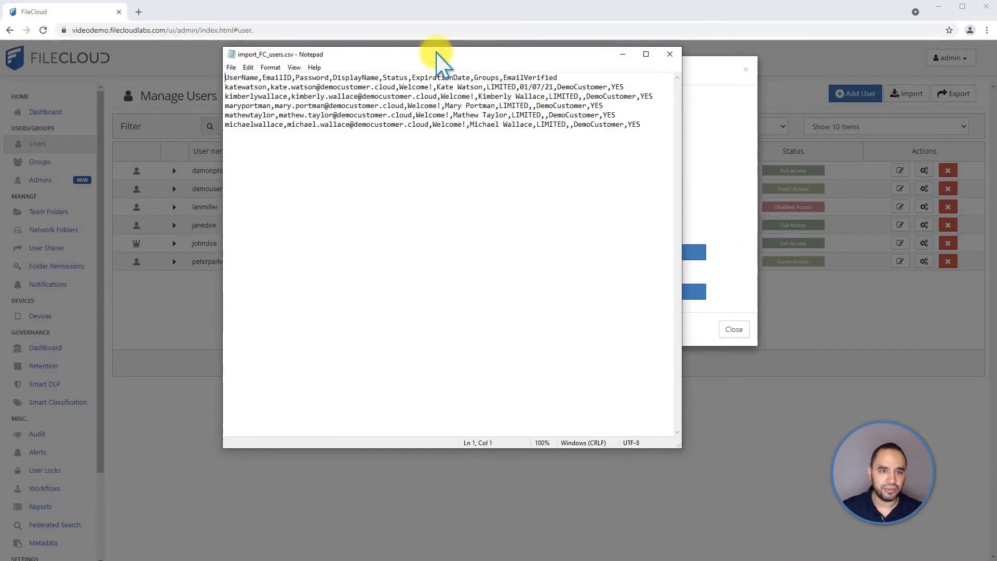
drag(438, 51, 453, 230)
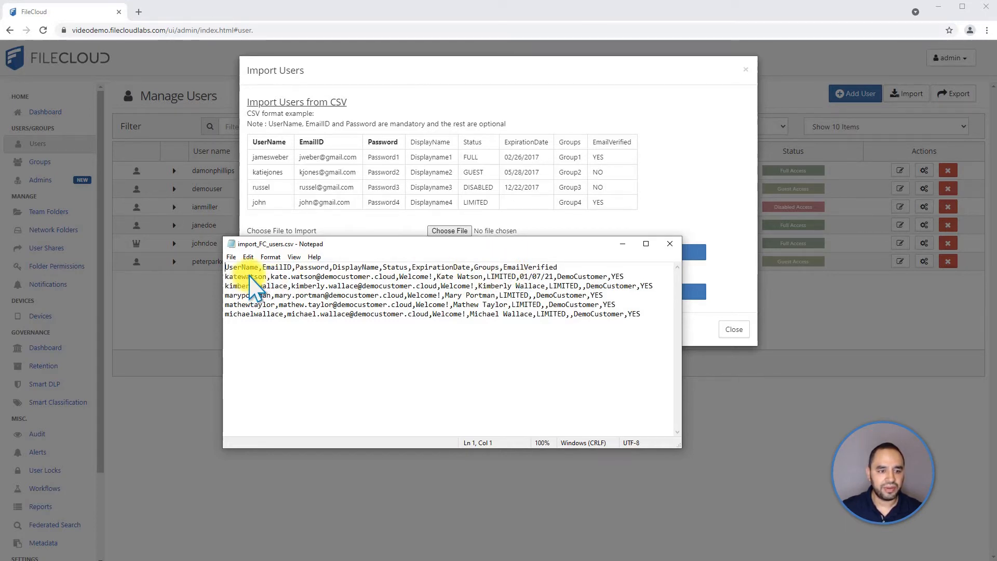
click(669, 243)
Step: Import the users from import_FC_users.csv on Local Disk (D:), leaving the email notification options off
click(463, 232)
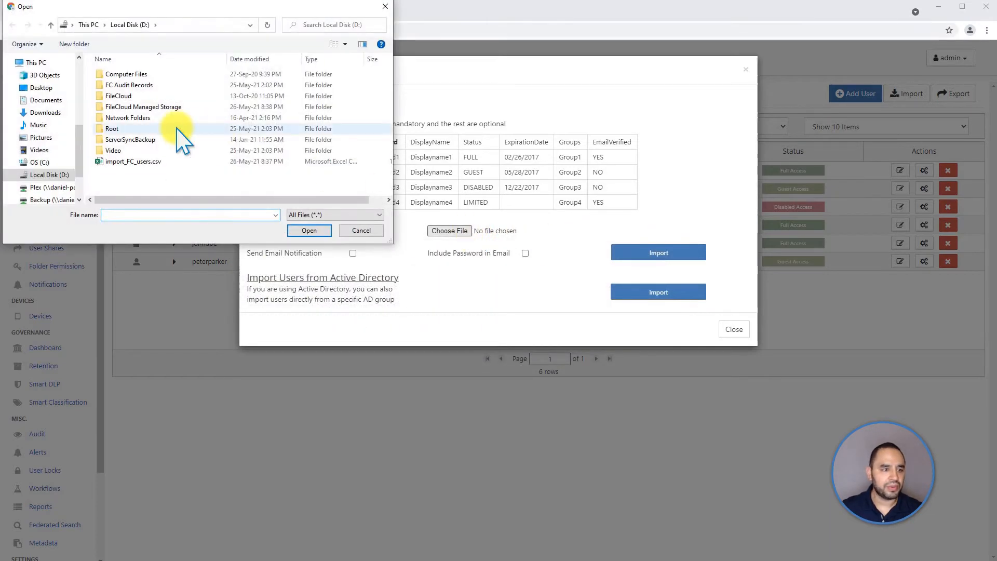
click(151, 162)
click(305, 231)
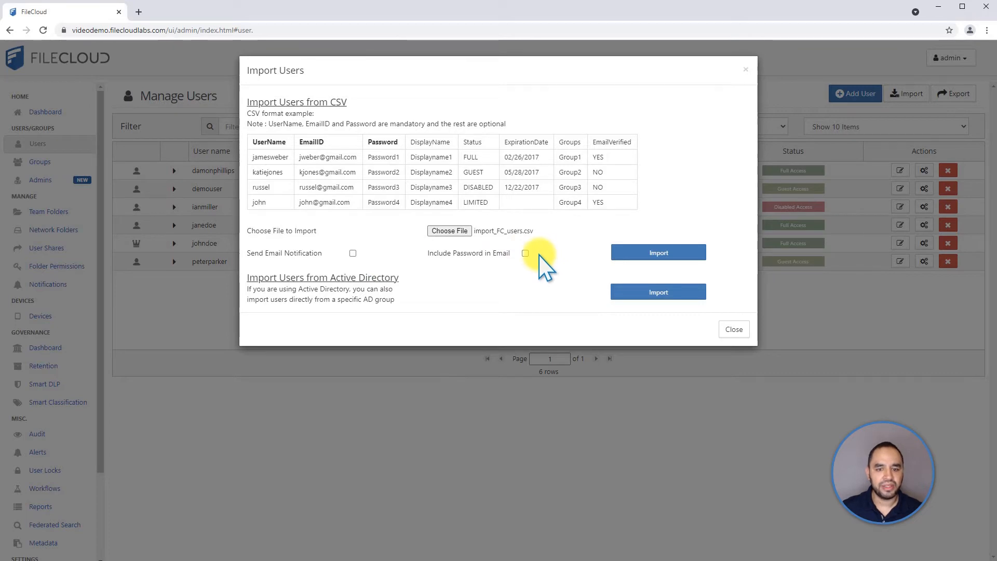
click(645, 255)
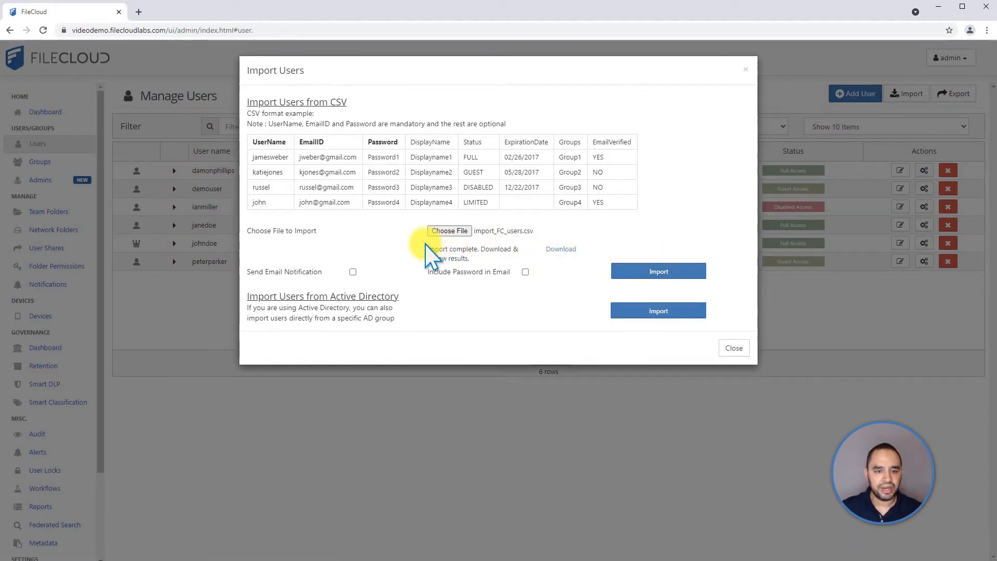
Step: Download the import results file and open it in Notepad
drag(430, 254, 467, 249)
click(465, 254)
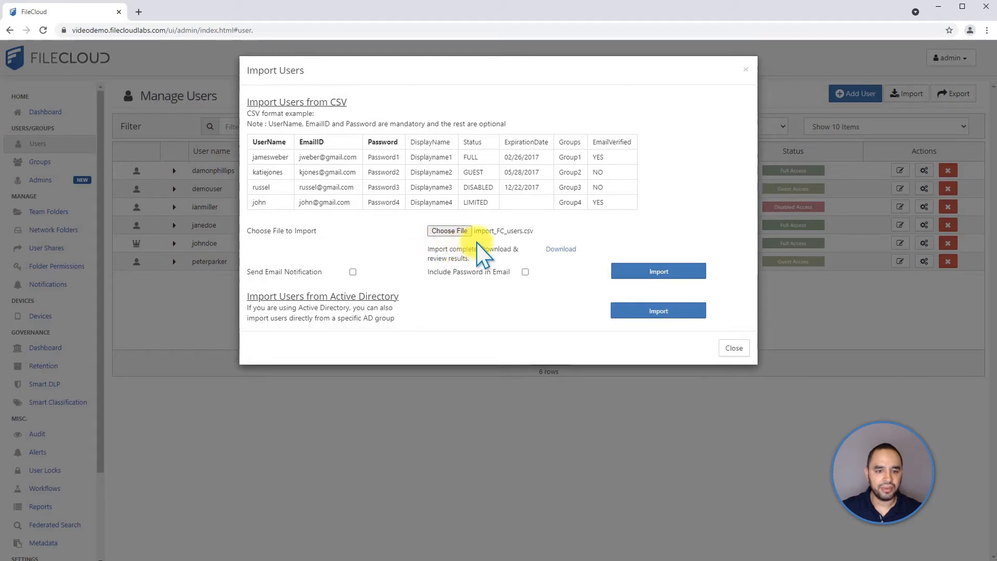
click(553, 253)
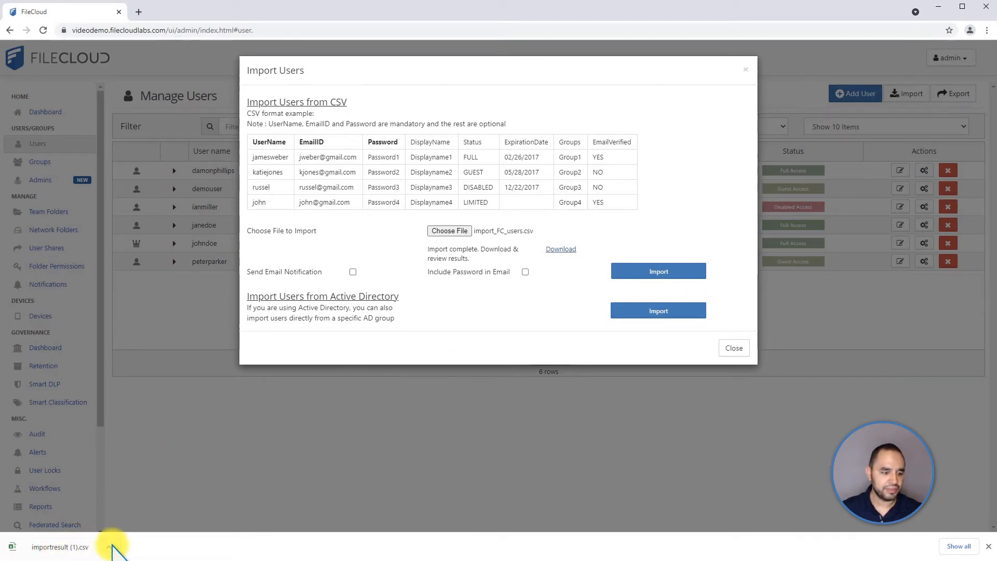
click(147, 558)
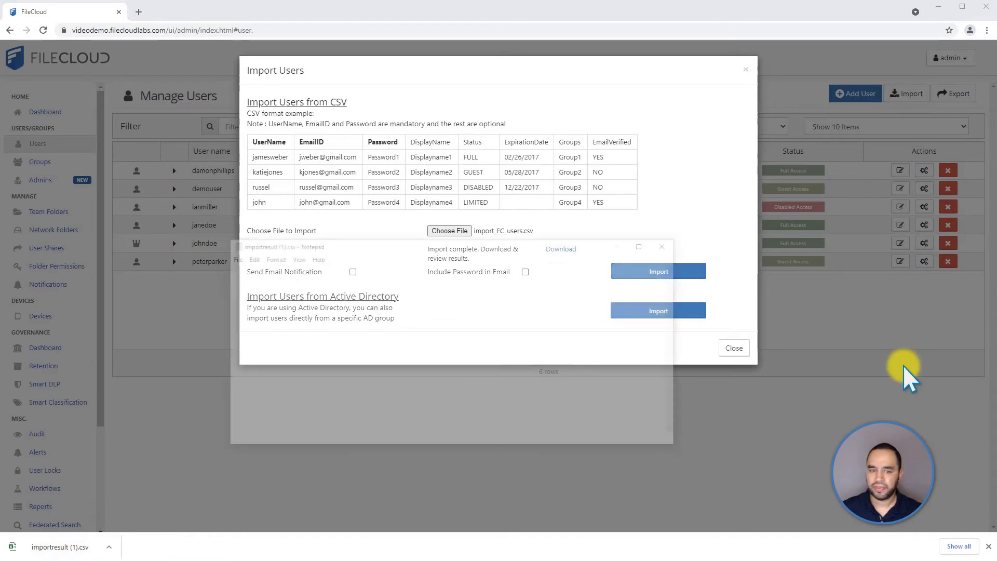
Step: Examine the import status recorded for each user in the results file and close it
drag(359, 244, 642, 170)
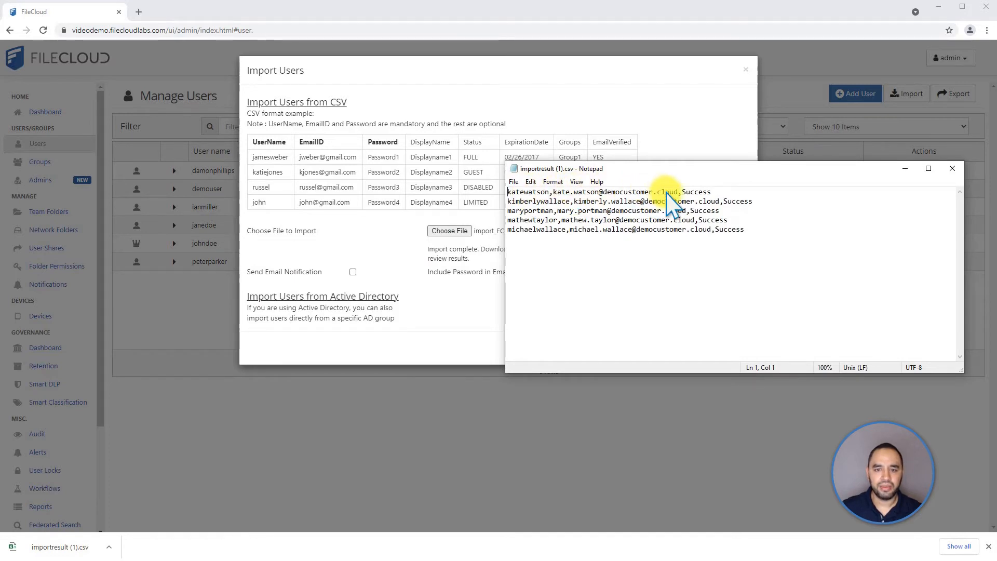
drag(680, 192, 762, 201)
drag(698, 210, 710, 230)
click(744, 226)
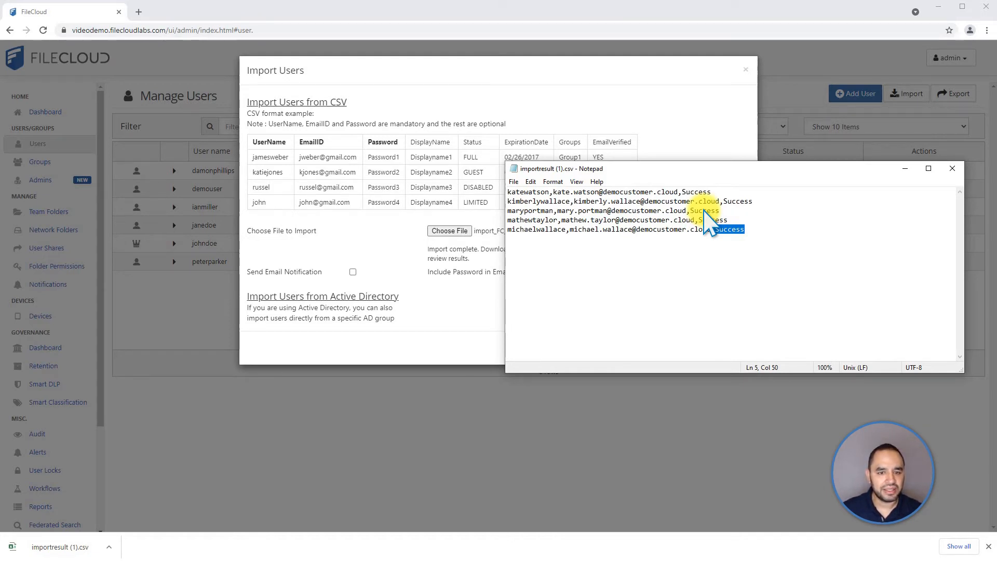
triple_click(534, 221)
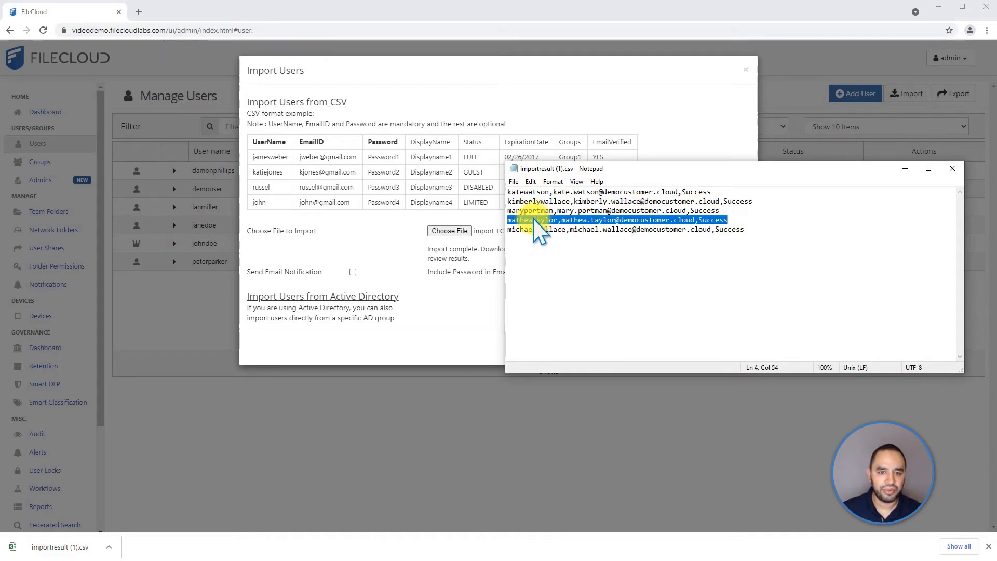
click(534, 221)
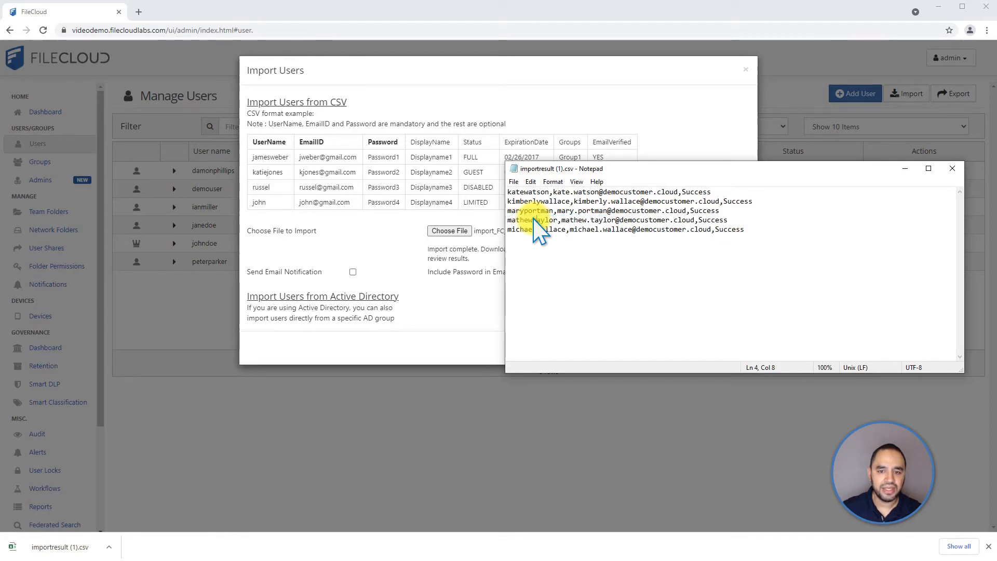
click(712, 219)
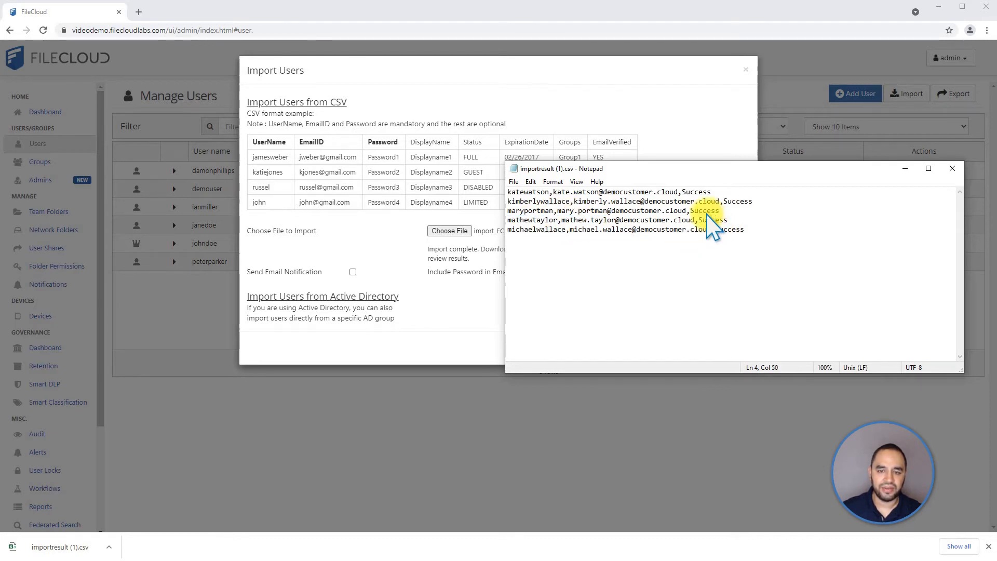
click(951, 171)
Step: Close the import dialog and look over the newly imported accounts in the user list
click(730, 348)
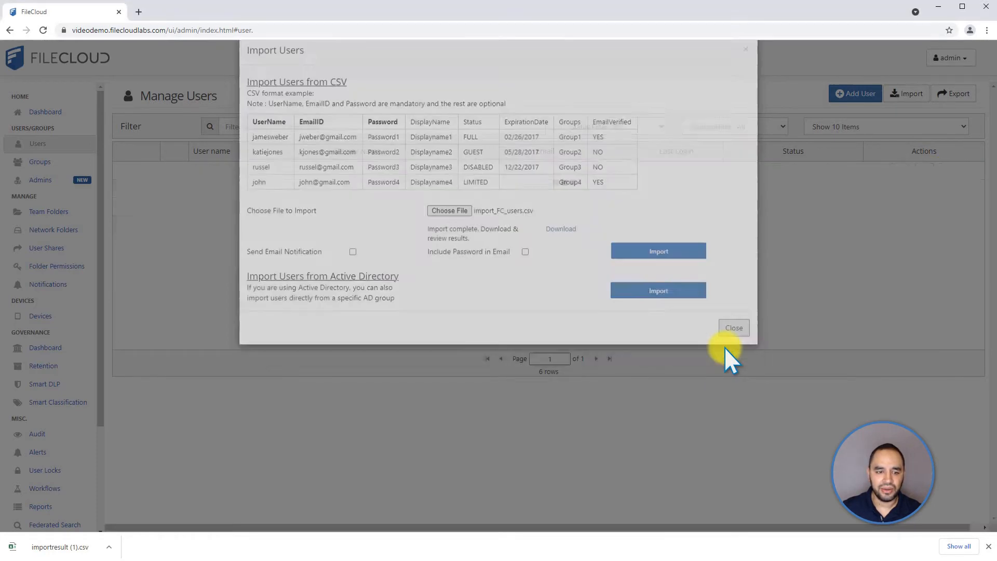
click(386, 280)
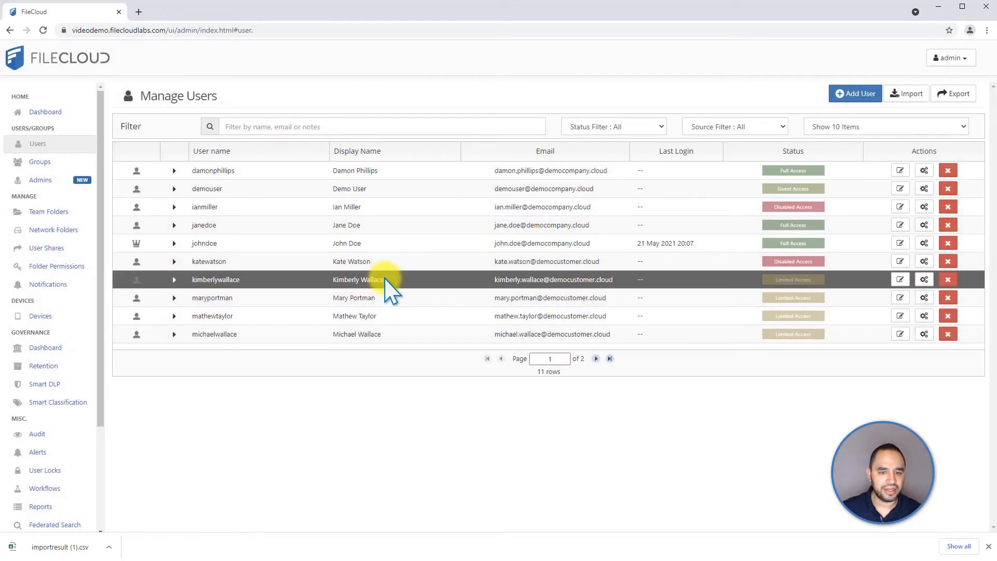
click(389, 297)
click(395, 316)
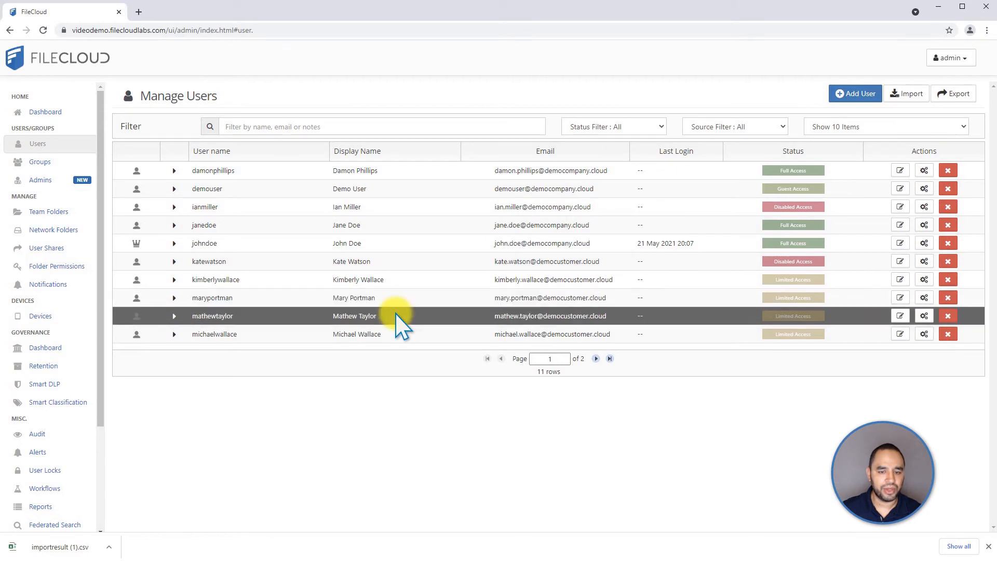
click(413, 337)
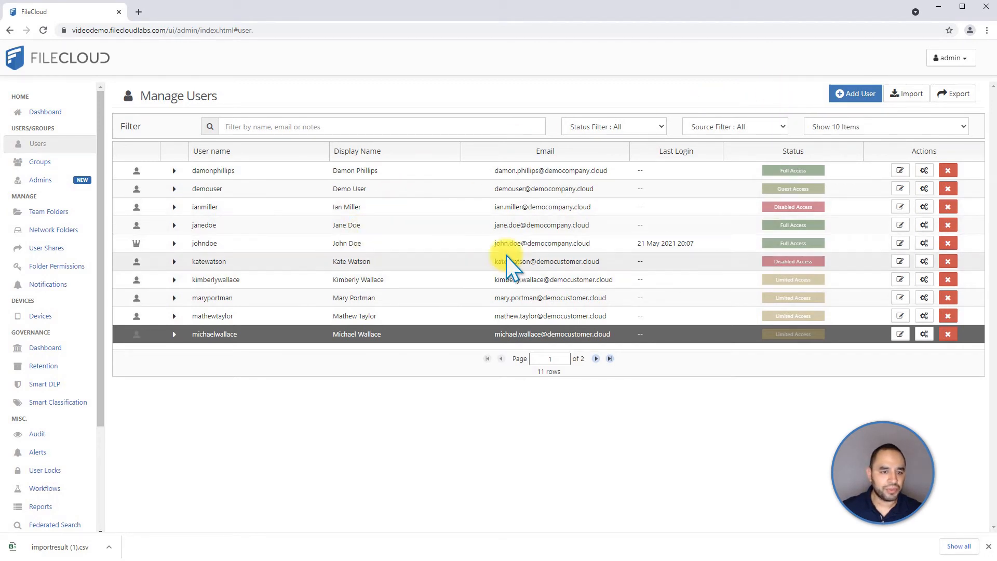
Step: Export the user list to a CSV file, review its columns and account entries in Notepad, and close it
click(954, 95)
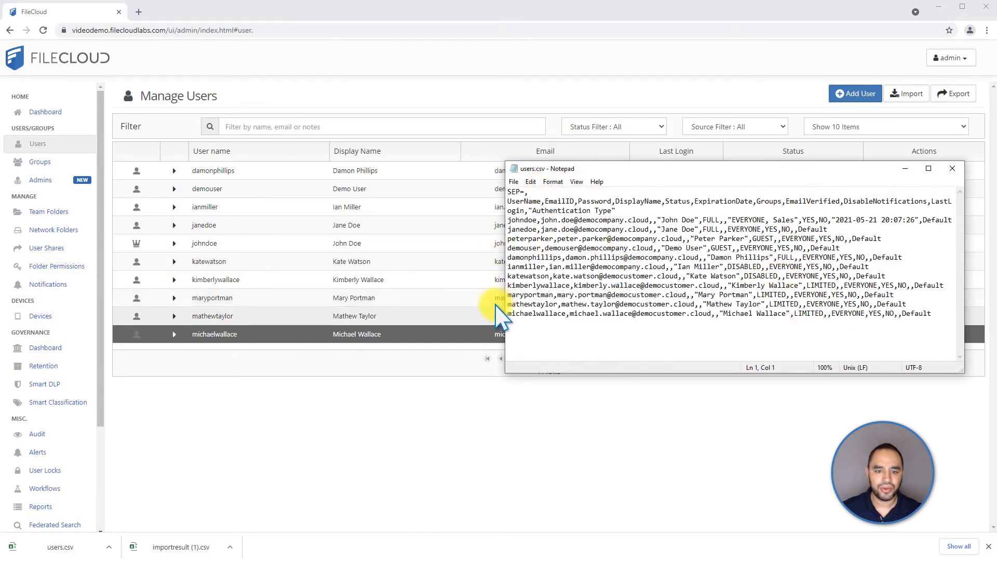
drag(503, 309, 213, 277)
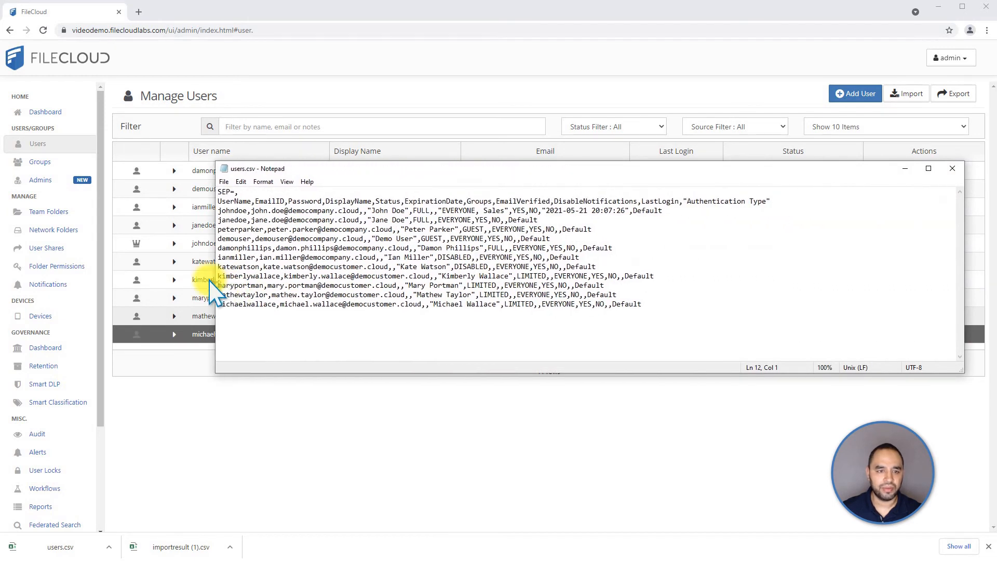
click(267, 201)
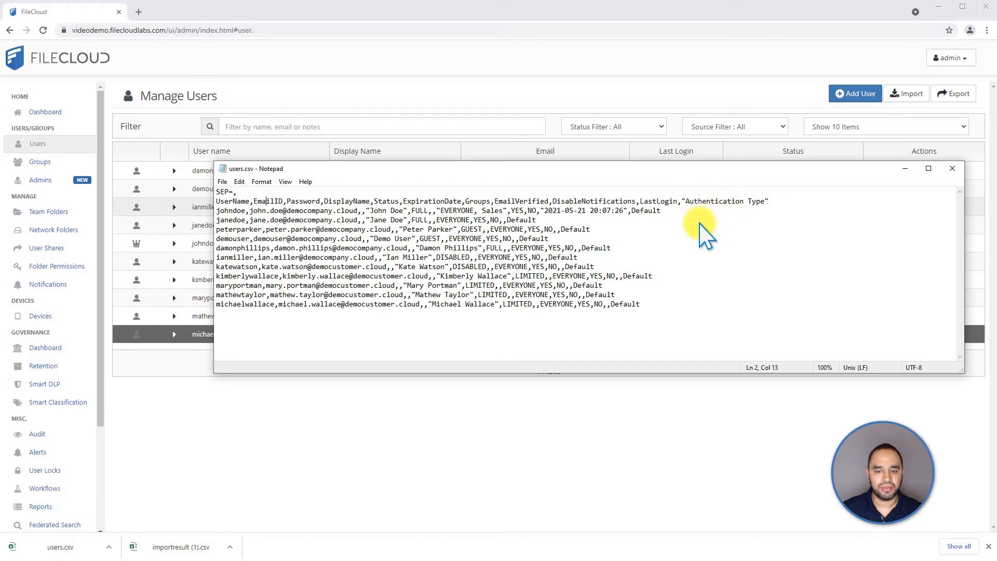
double_click(620, 302)
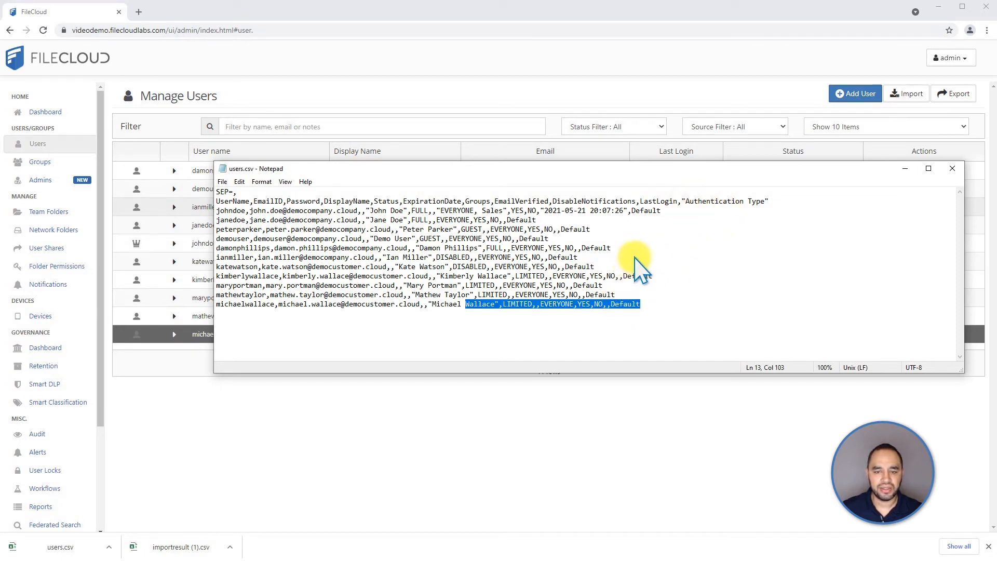
click(638, 274)
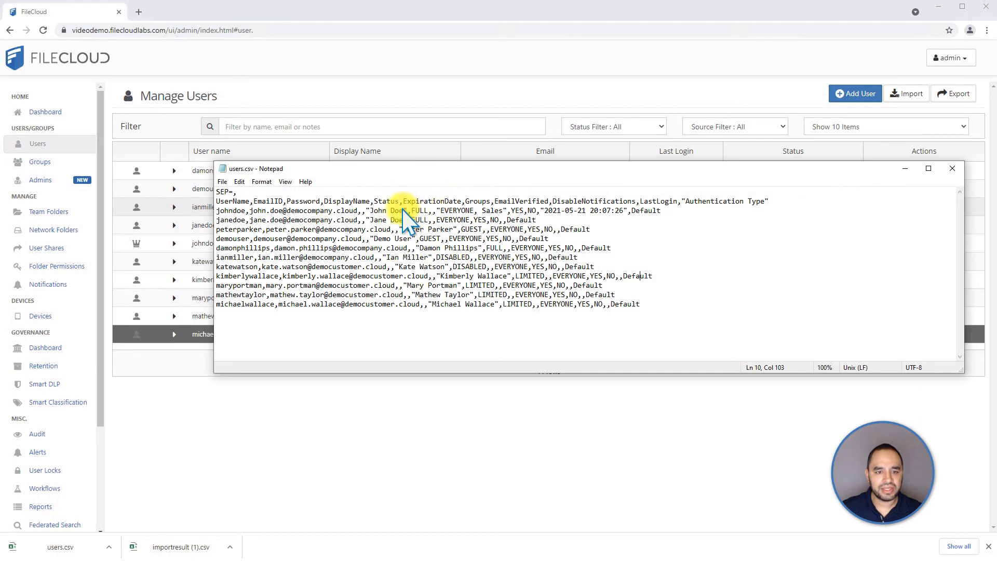
click(465, 238)
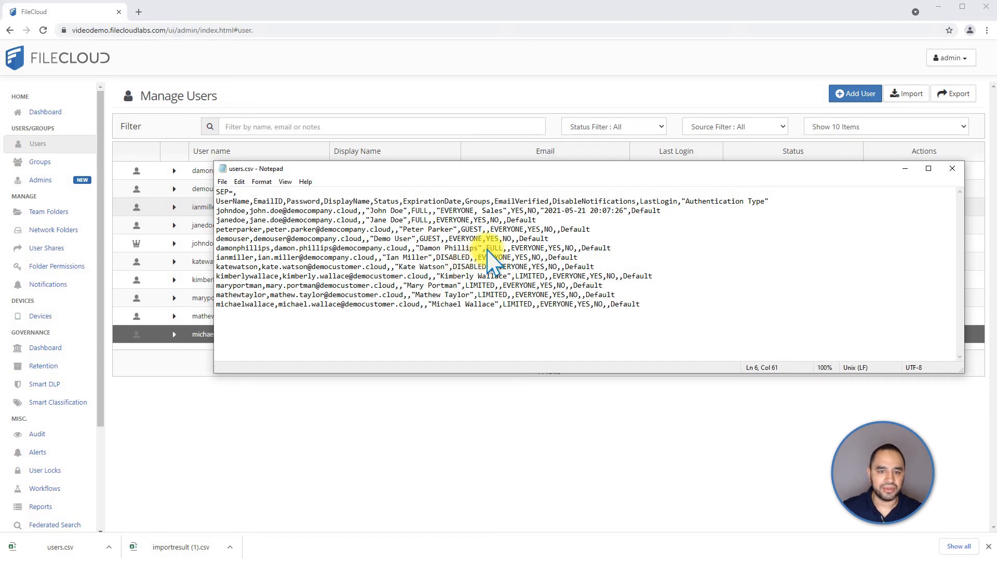
click(952, 168)
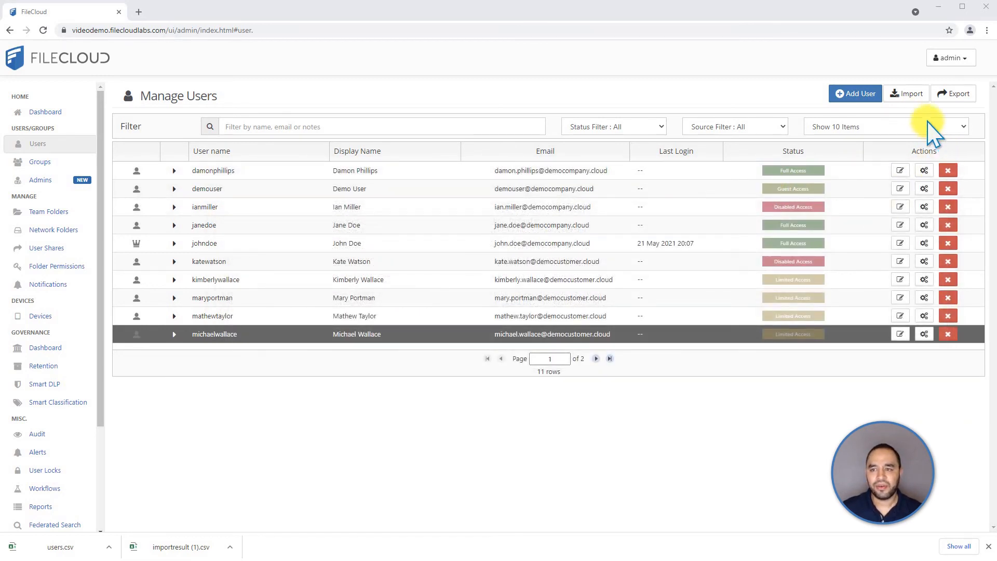
Step: View the Active Directory group members import form from the user import options and close it without importing
click(913, 95)
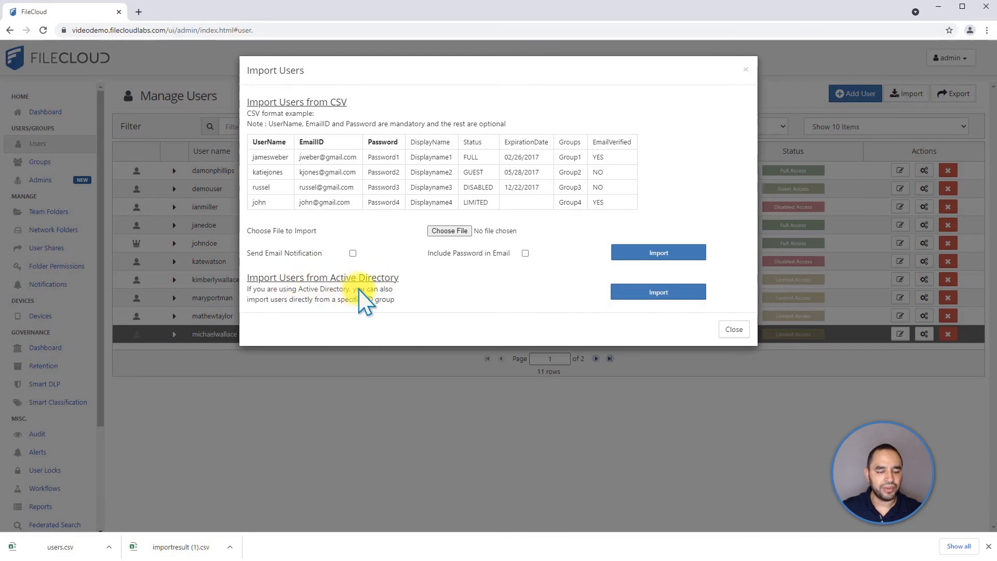
click(647, 294)
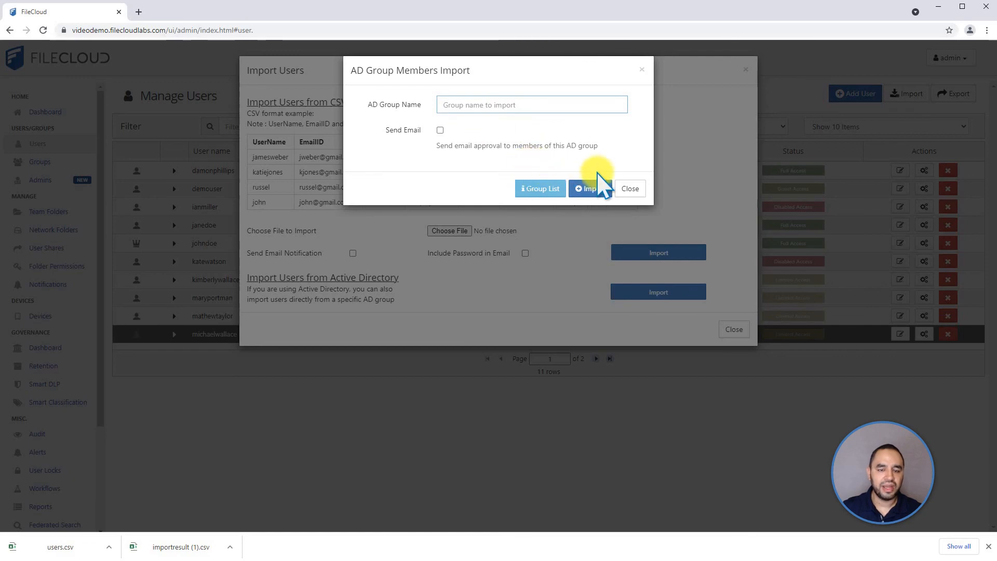
click(626, 188)
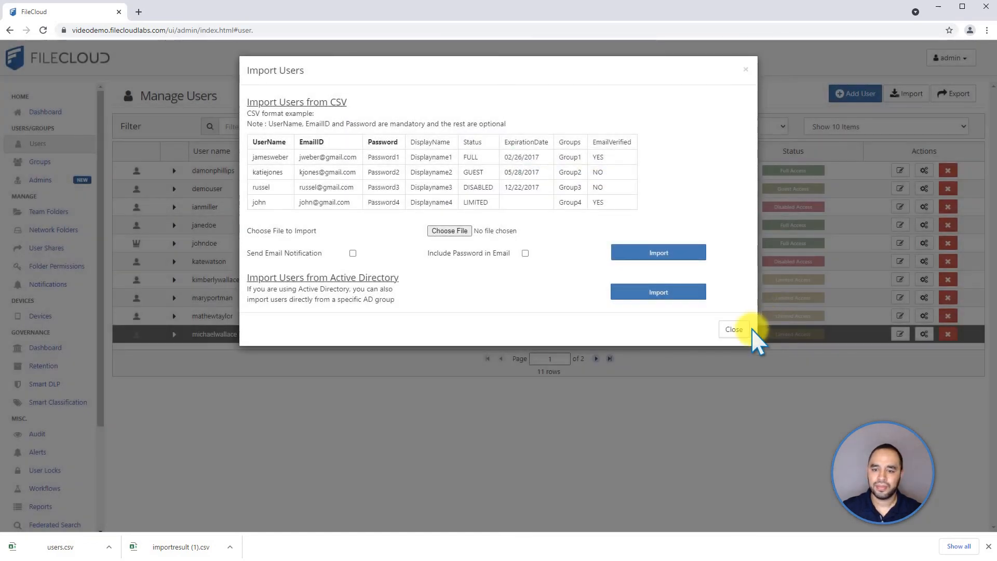